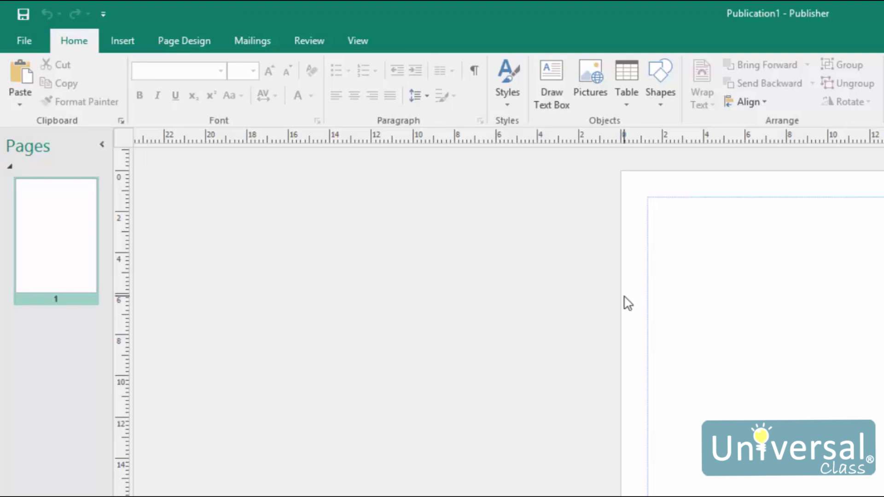
- Show the Insert tab commands for the blank single-page Publication1
{"action": "left_click", "coordinate": [123, 42]}
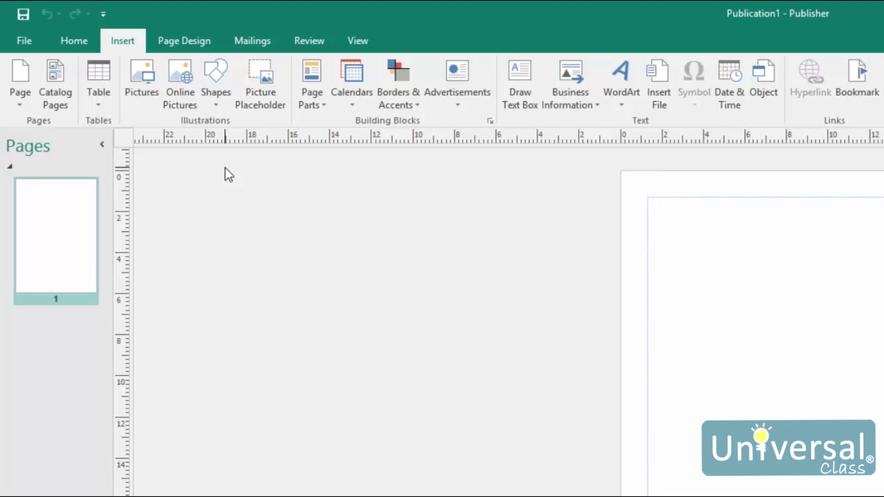
{"action": "left_click", "coordinate": [21, 37]}
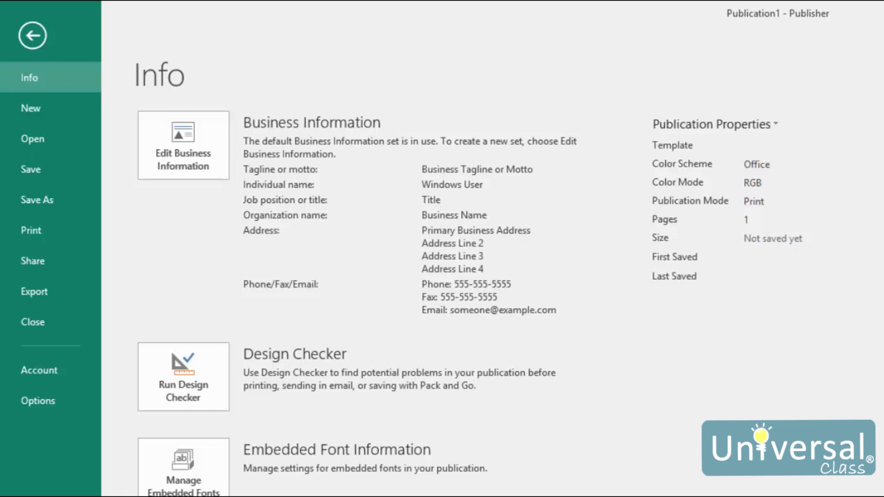
- Leave Backstage view and return to Publication1's blank page in editing view
{"action": "left_click", "coordinate": [34, 33]}
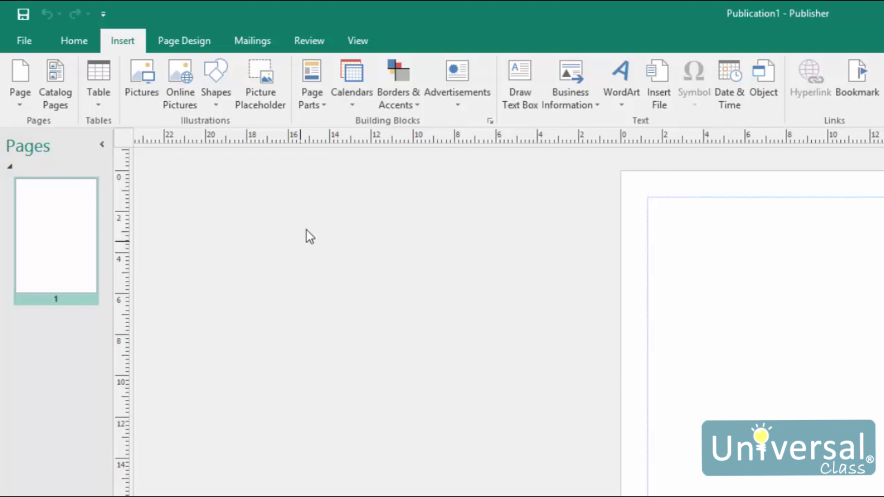
{"action": "right_click", "coordinate": [59, 245]}
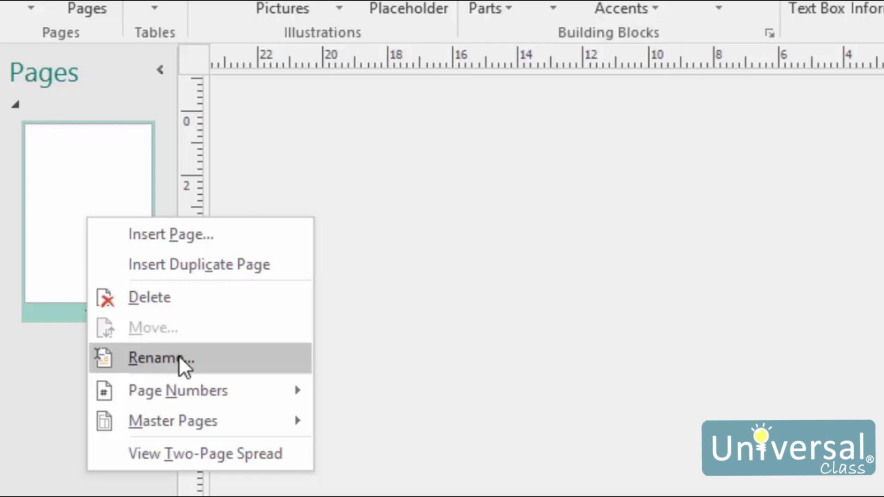
{"action": "mouse_move", "coordinate": [193, 395]}
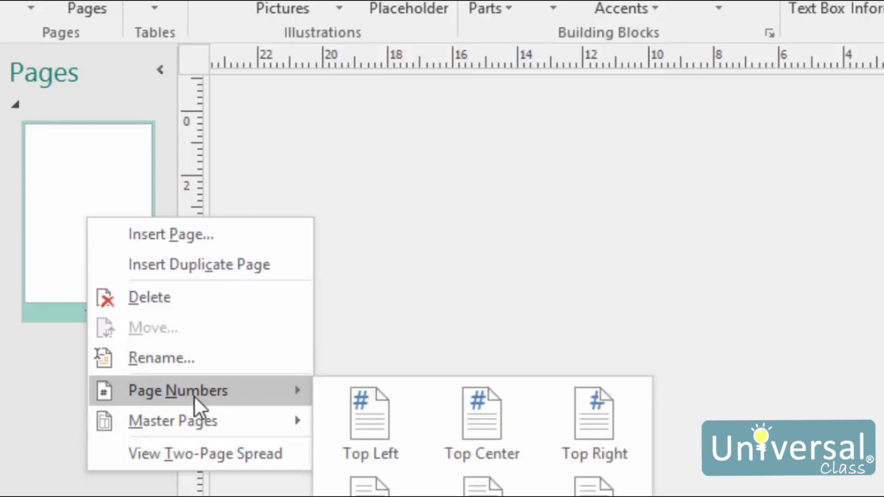
{"action": "mouse_move", "coordinate": [194, 421]}
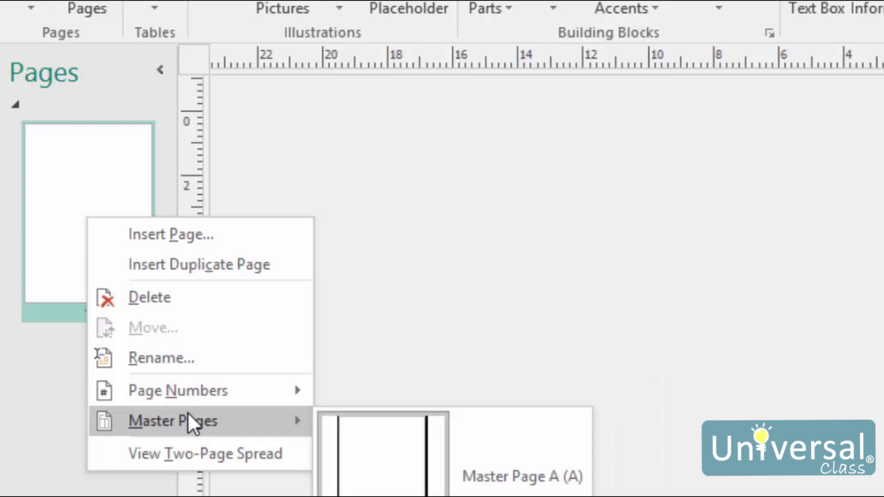
{"action": "key", "text": "Escape"}
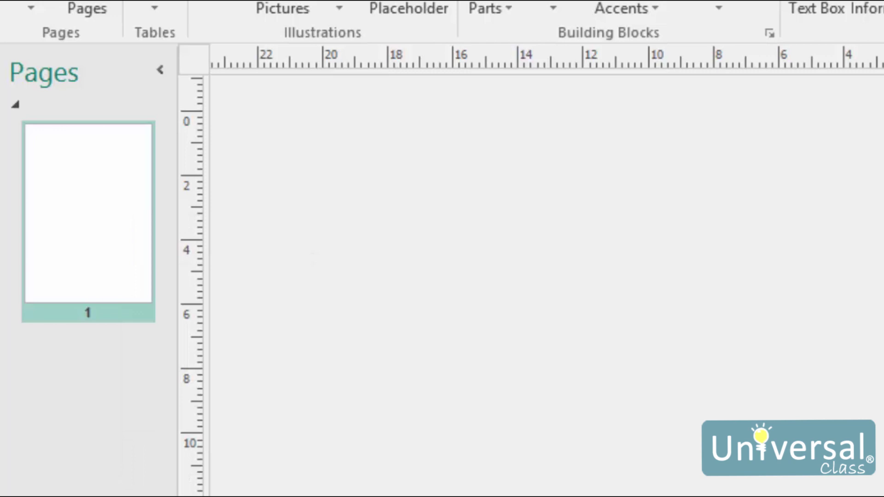
- Start inserting a page from the page 1 thumbnail's context menu in the Pages pane
{"action": "right_click", "coordinate": [109, 216]}
{"action": "left_click", "coordinate": [156, 233]}
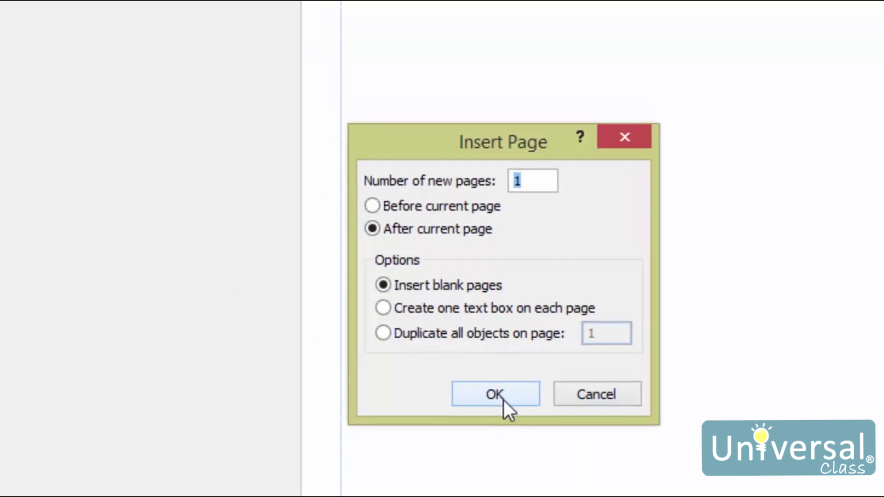
- Confirm inserting 1 blank page after the current page
{"action": "left_click", "coordinate": [463, 386]}
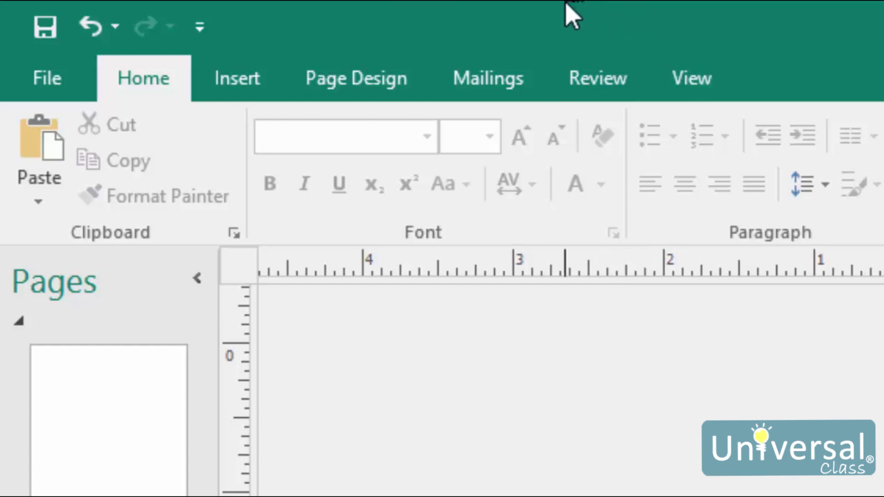
{"action": "left_click", "coordinate": [201, 27]}
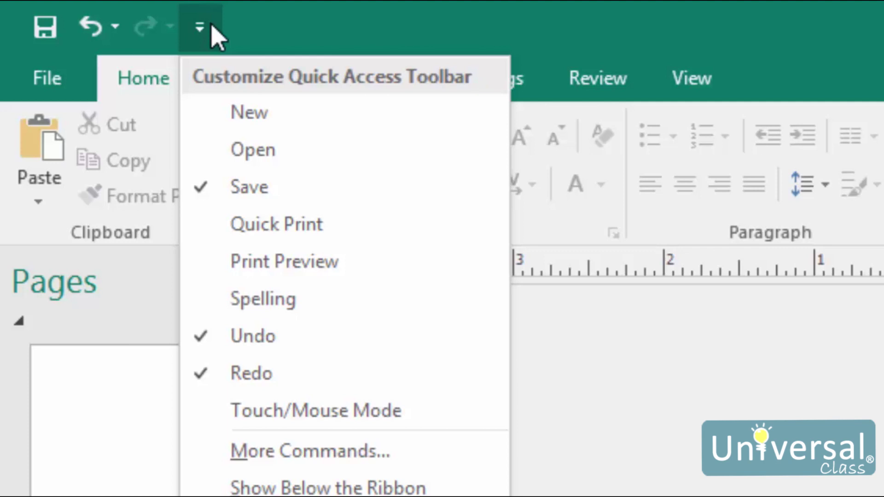
{"action": "left_click", "coordinate": [288, 154]}
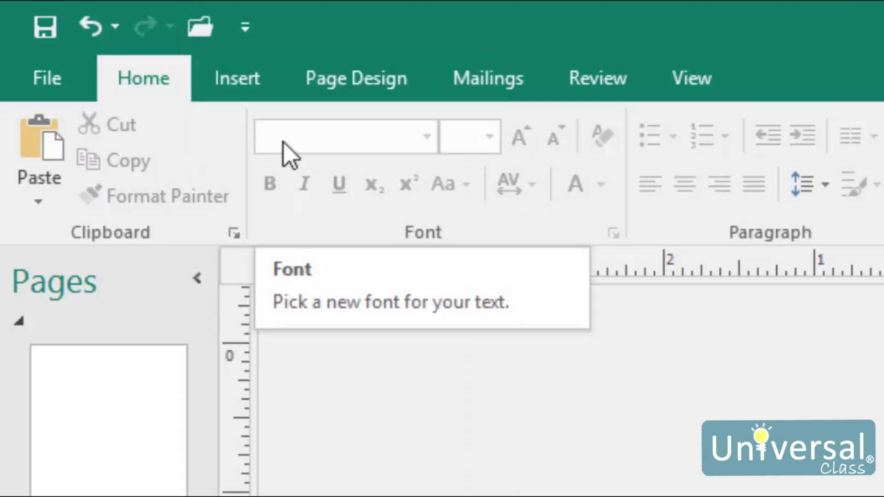
{"action": "left_click", "coordinate": [245, 27]}
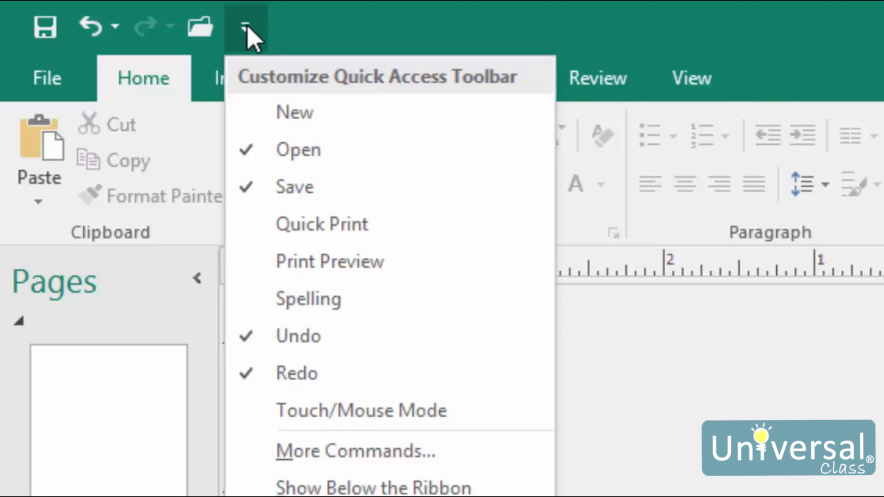
{"action": "left_click", "coordinate": [326, 6]}
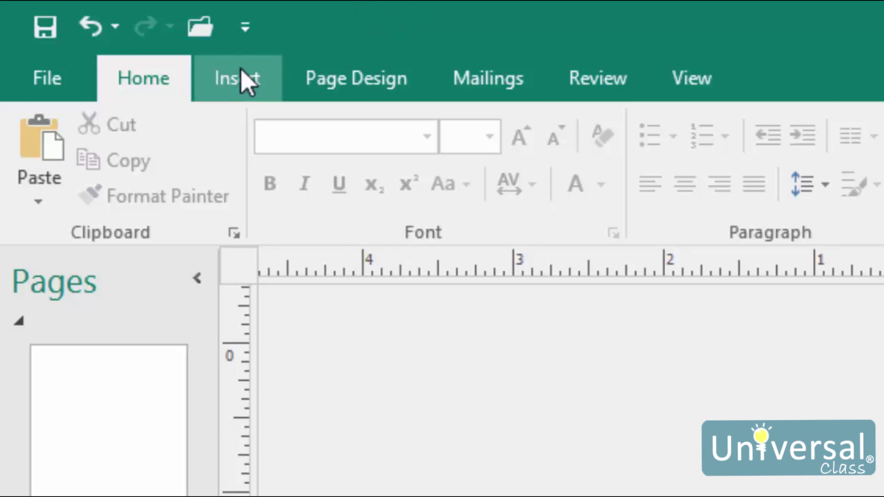
- Add the Insert tab's Pictures command to the Quick Access Toolbar
{"action": "left_click", "coordinate": [247, 80]}
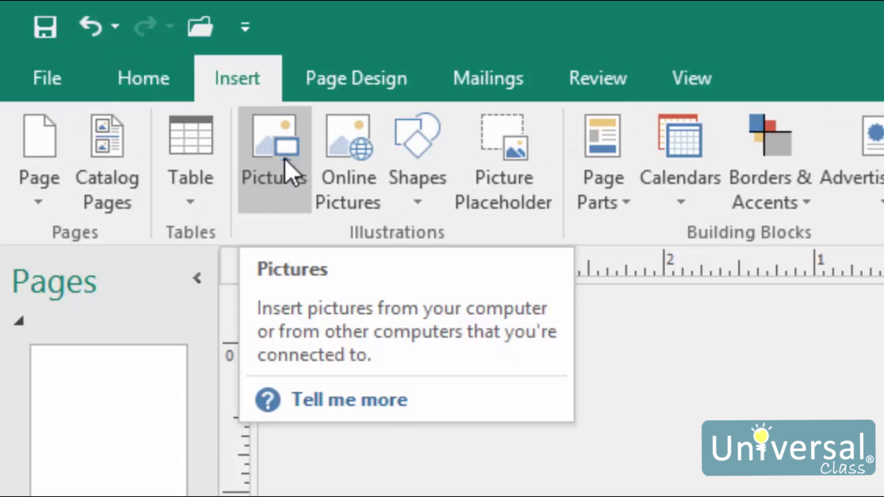
{"action": "right_click", "coordinate": [285, 167]}
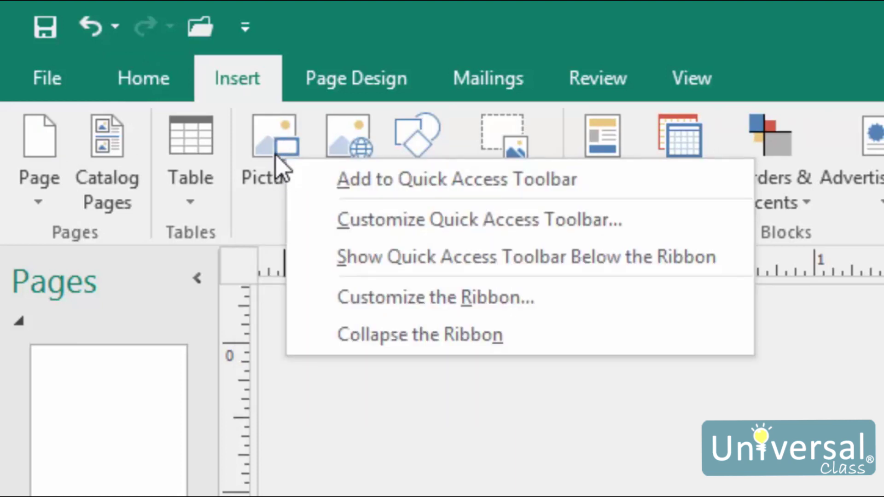
{"action": "left_click", "coordinate": [433, 187]}
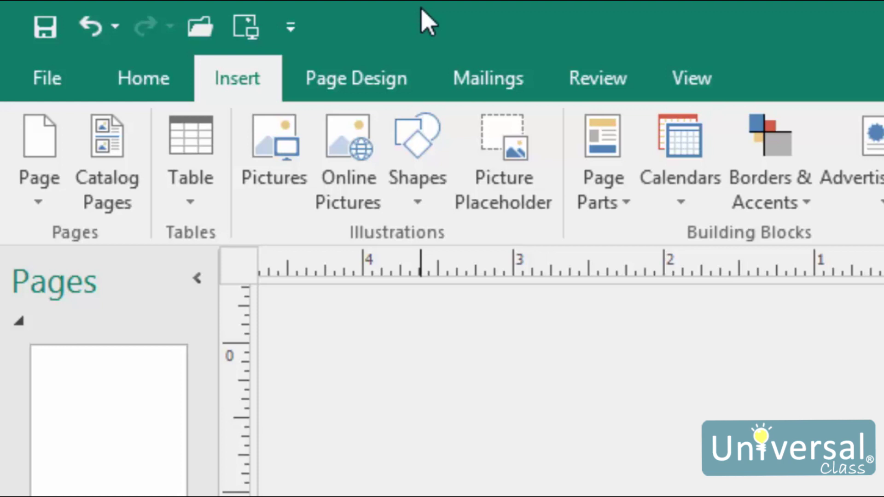
- In Quick Access Toolbar settings, move Insert Picture up to sit directly below Save
{"action": "left_click", "coordinate": [295, 27]}
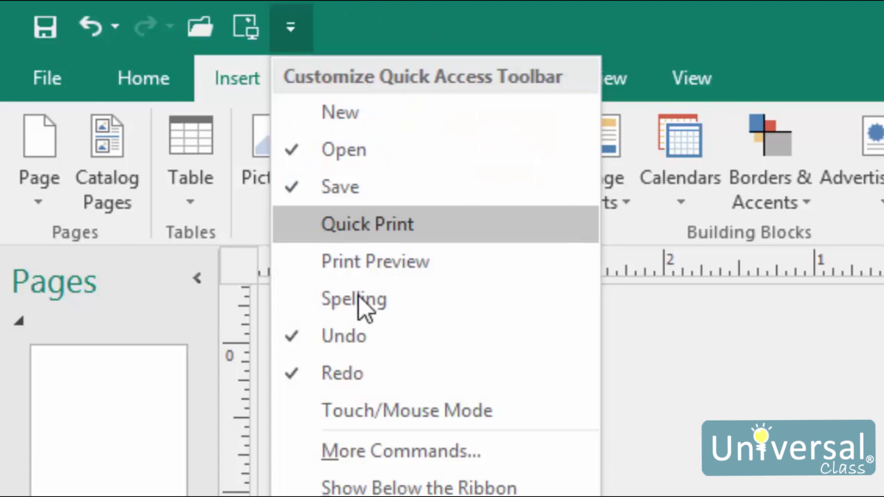
{"action": "left_click", "coordinate": [430, 451]}
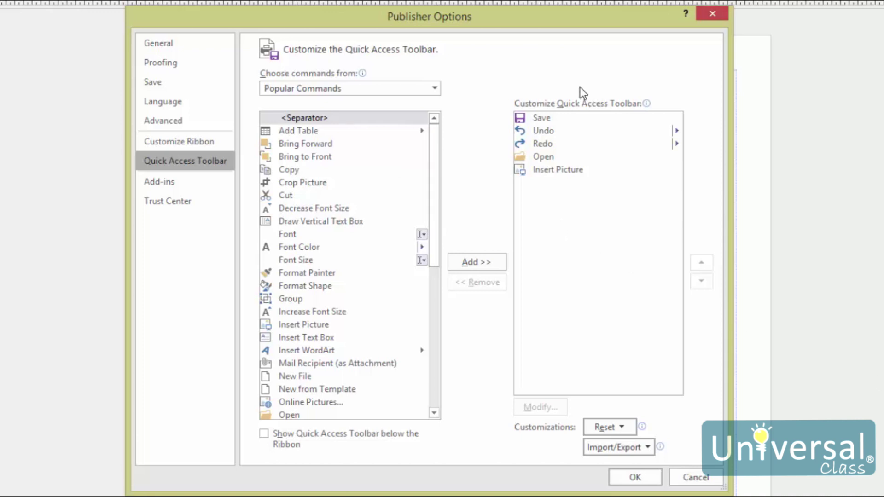
{"action": "left_click", "coordinate": [560, 170]}
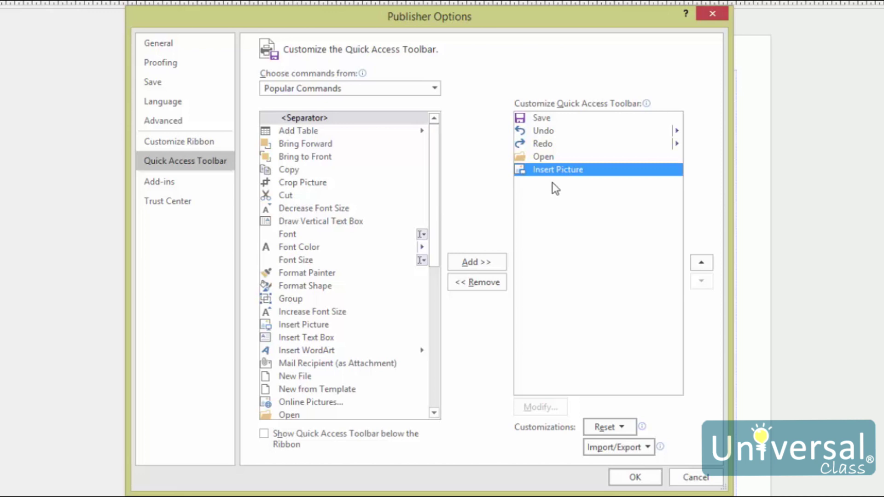
{"action": "left_click", "coordinate": [703, 263]}
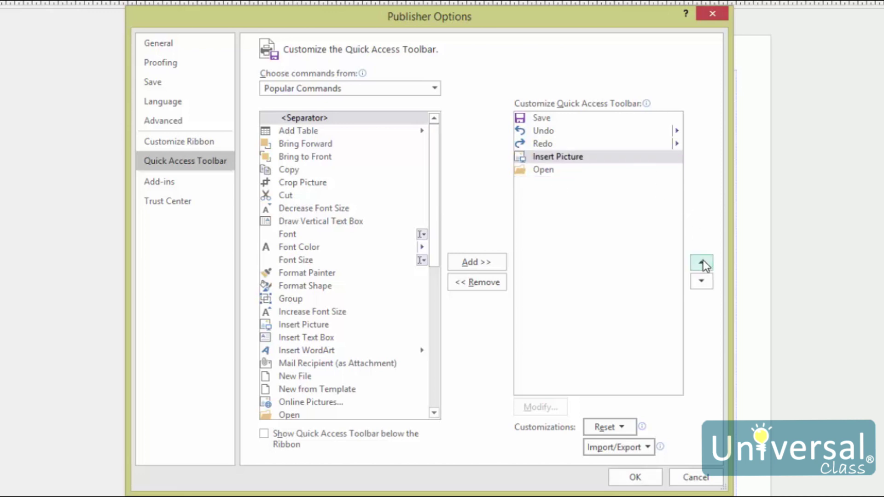
{"action": "left_click", "coordinate": [701, 262]}
{"action": "left_click", "coordinate": [701, 262]}
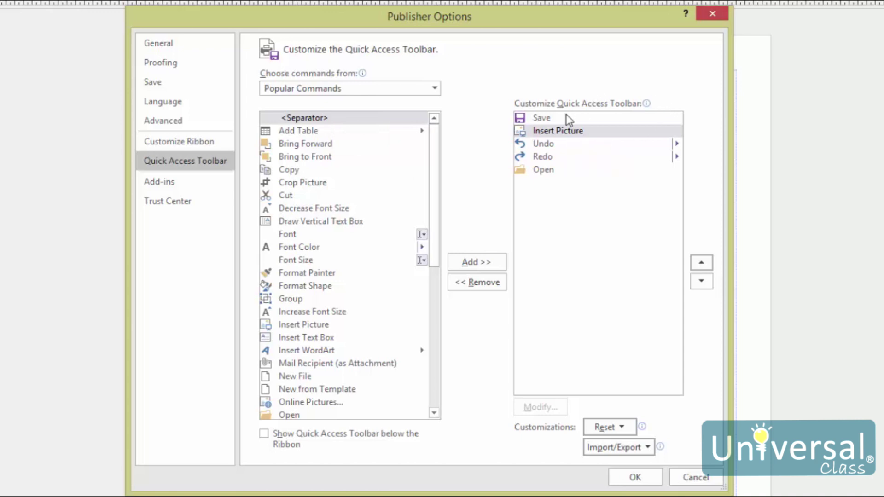
- Add a separator and Copy after Insert Picture, and remove Open from the toolbar
{"action": "left_click", "coordinate": [557, 131]}
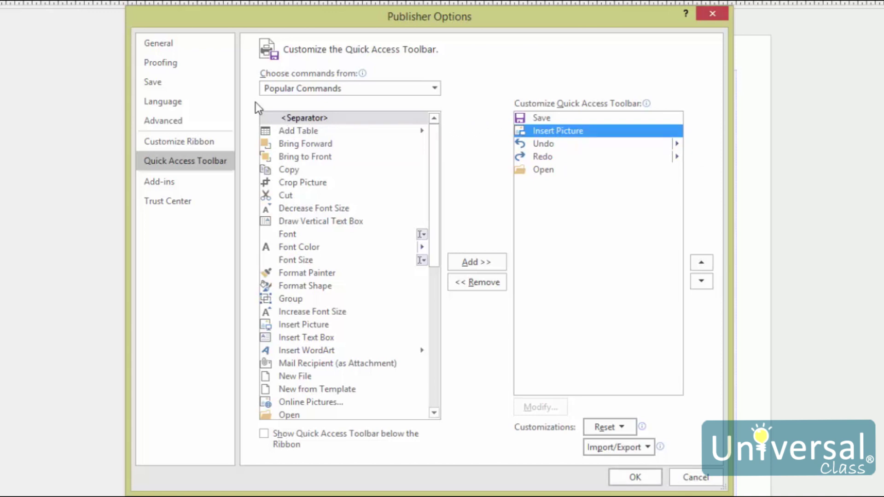
{"action": "left_click", "coordinate": [479, 262]}
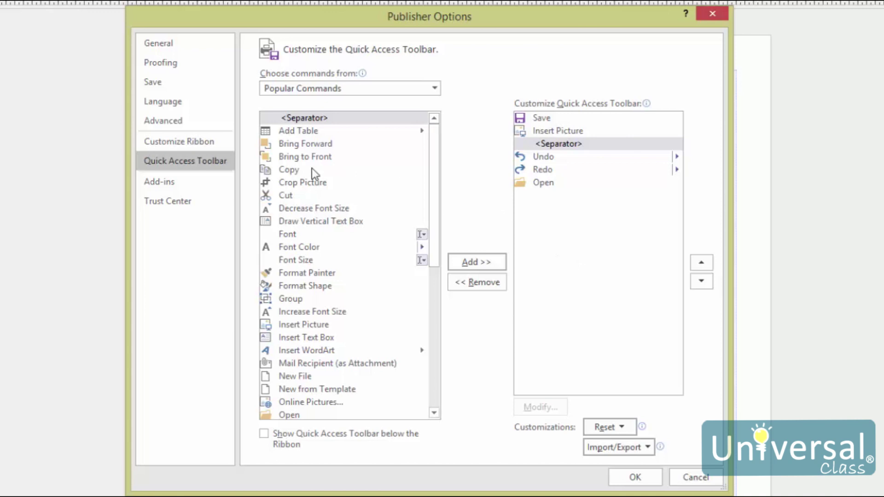
{"action": "left_click", "coordinate": [300, 171]}
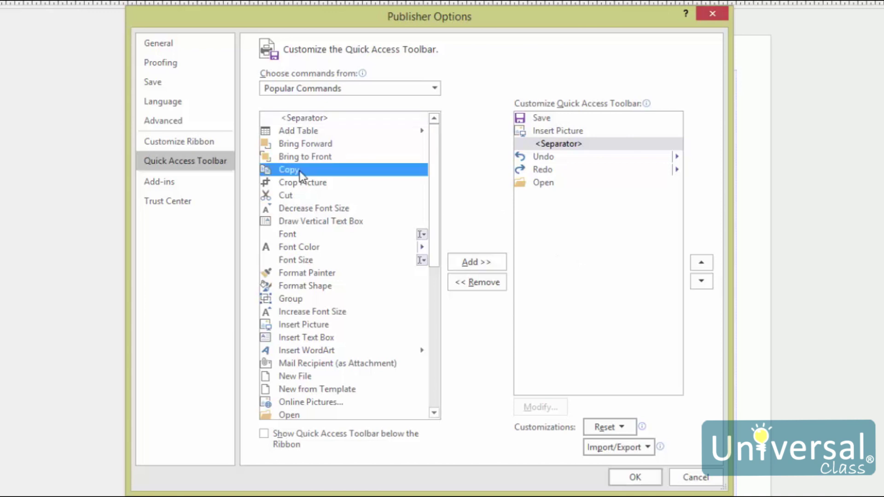
{"action": "left_click", "coordinate": [477, 261]}
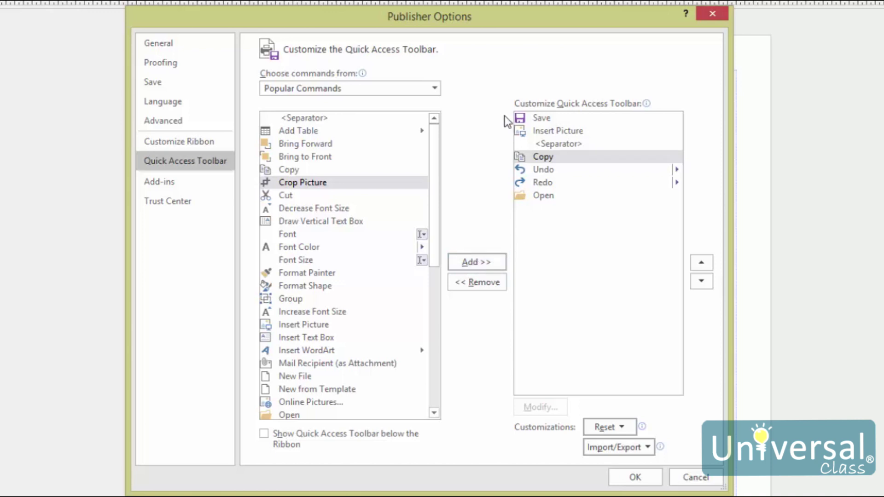
{"action": "left_click", "coordinate": [548, 195]}
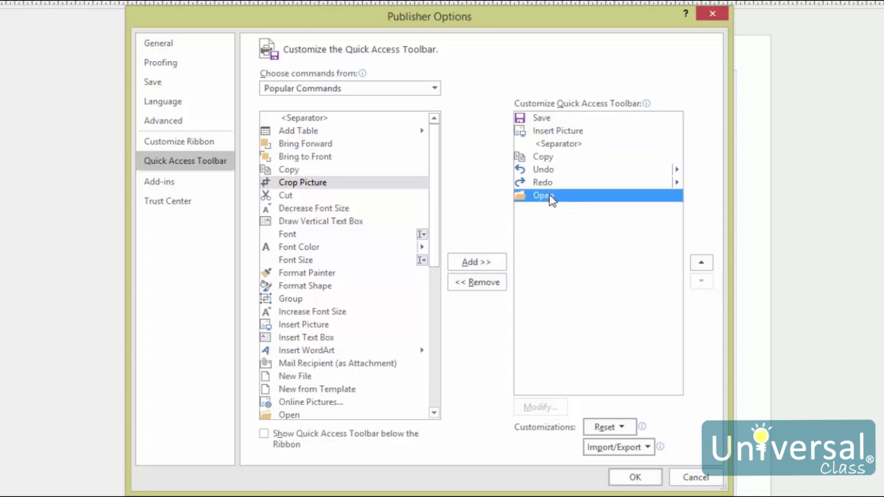
{"action": "left_click", "coordinate": [483, 284]}
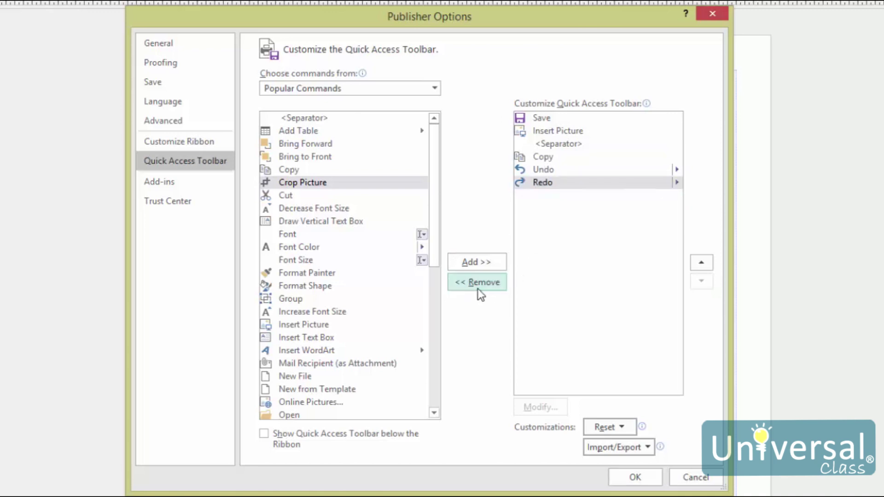
- Confirm the toolbar changes in Publisher Options and go to the File tab's Info page
{"action": "left_click", "coordinate": [635, 479]}
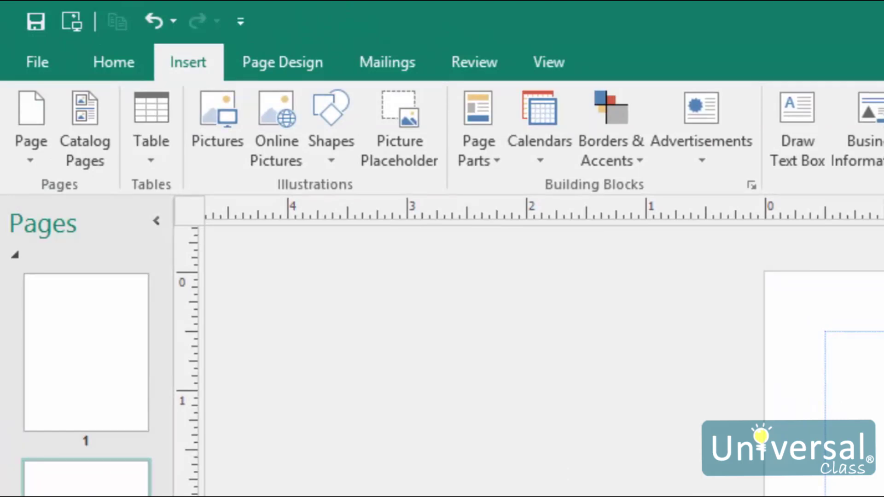
{"action": "left_click", "coordinate": [40, 63]}
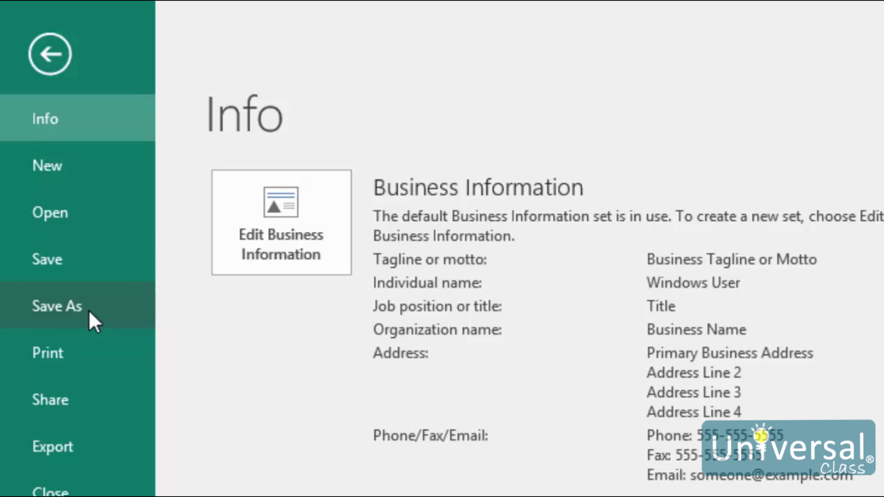
- Open the Save As dialog on Documents with file name Publication1
{"action": "left_click", "coordinate": [88, 309]}
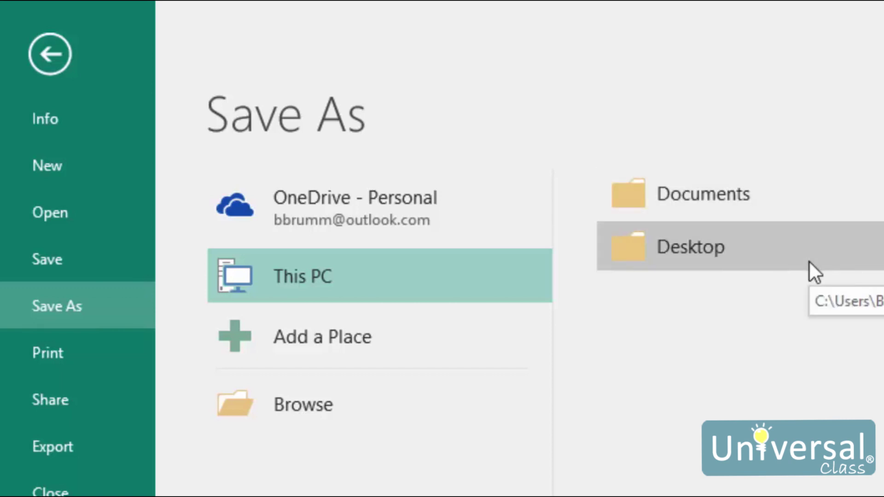
{"action": "left_click", "coordinate": [320, 408]}
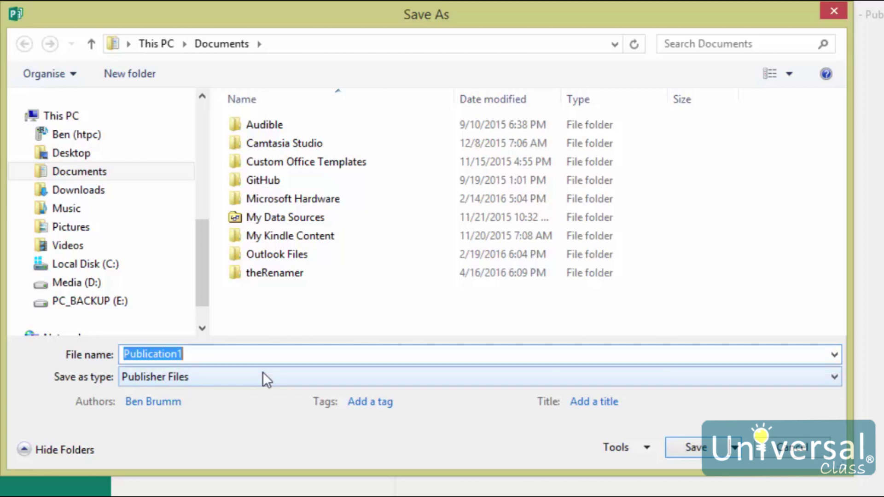
- Keep the Publisher Files type and save as Publication1.pub in Documents
{"action": "left_click", "coordinate": [143, 374]}
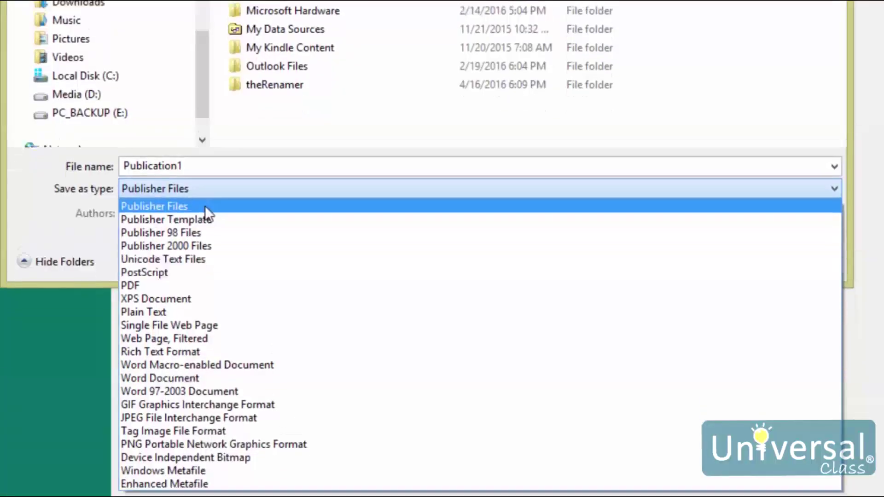
{"action": "left_click", "coordinate": [201, 207]}
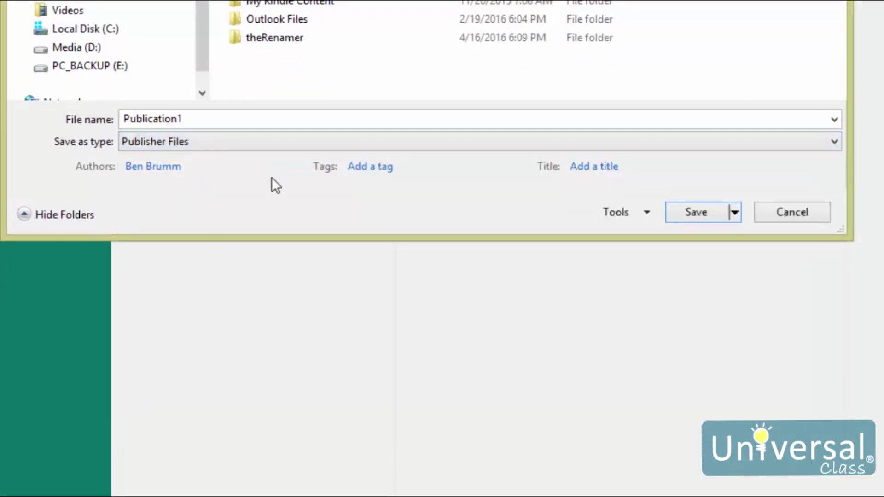
{"action": "left_click", "coordinate": [178, 141]}
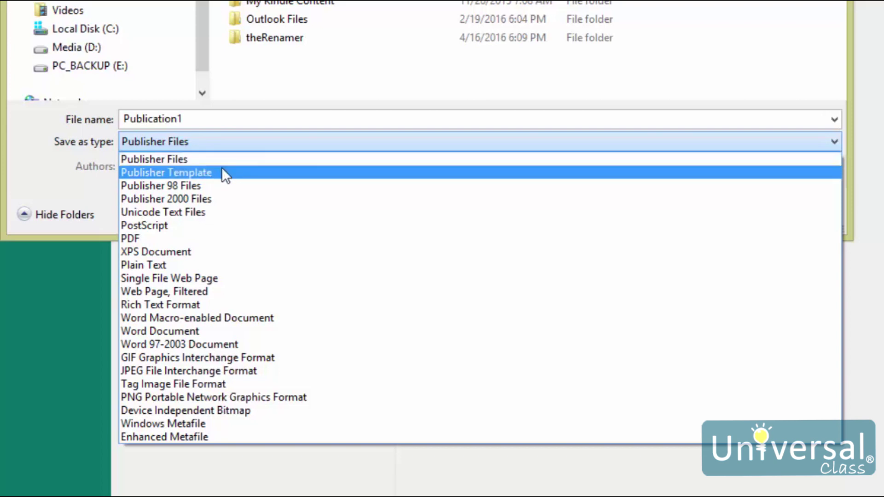
{"action": "left_click", "coordinate": [282, 159]}
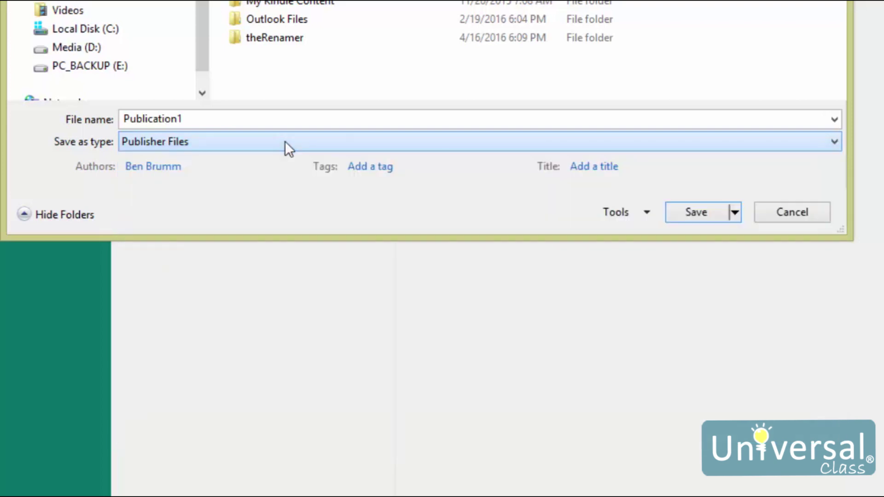
{"action": "left_click", "coordinate": [703, 211]}
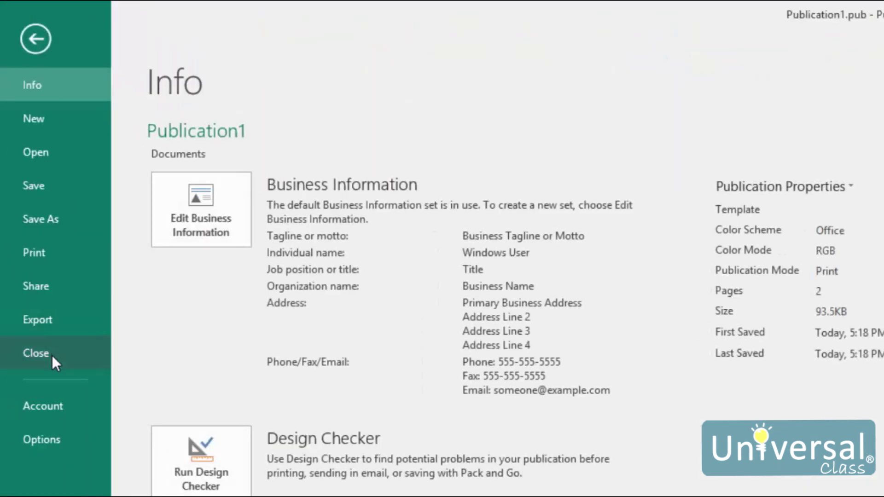
- Leave the Backstage Info page and return to editing Publication1.pub
{"action": "left_click", "coordinate": [40, 42]}
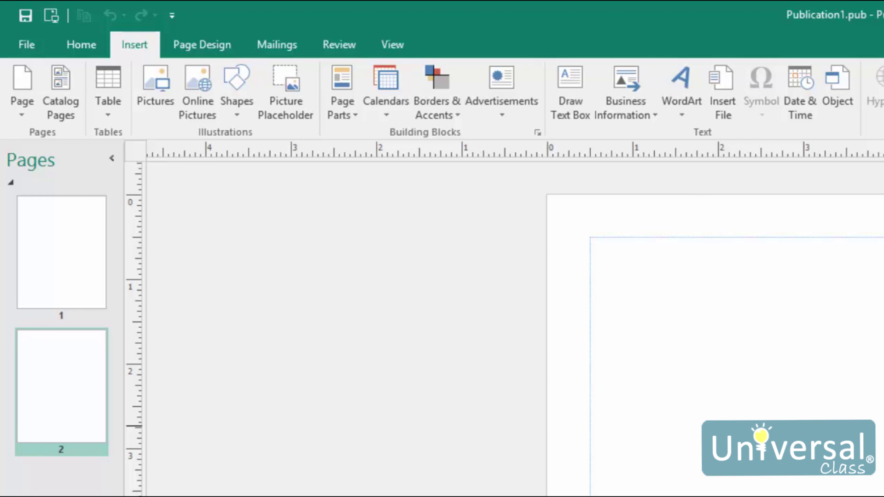